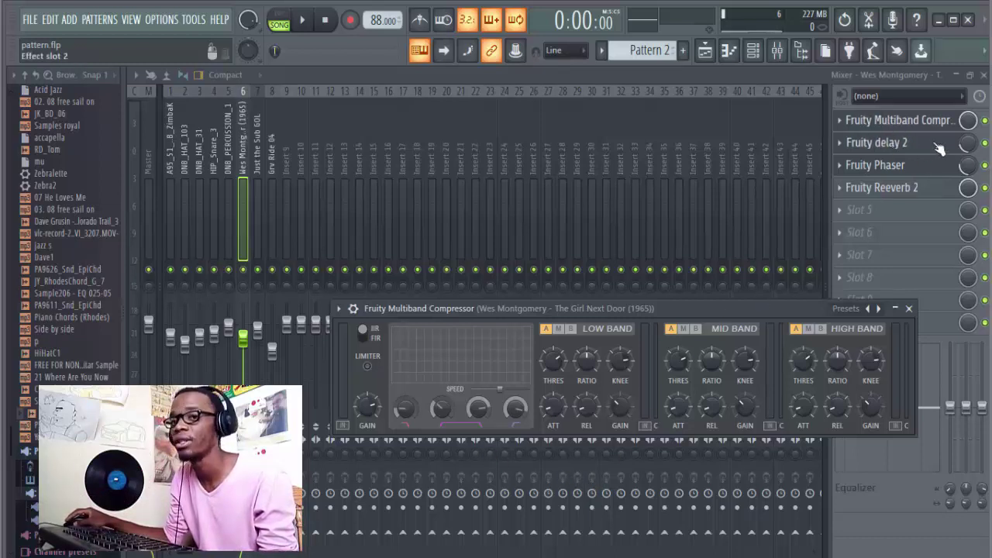
- Bypass the Multiband Compressor on the mixer insert
click(985, 120)
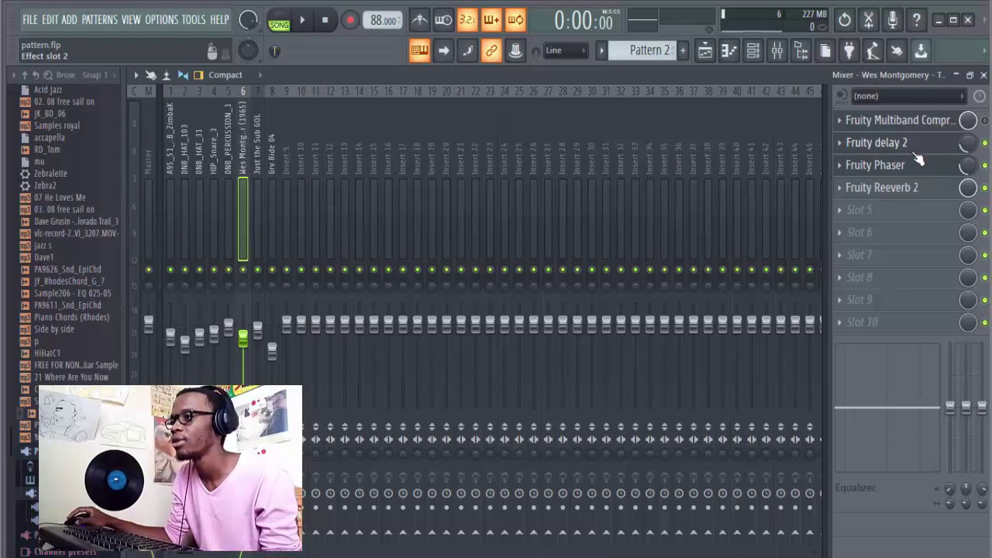
click(913, 147)
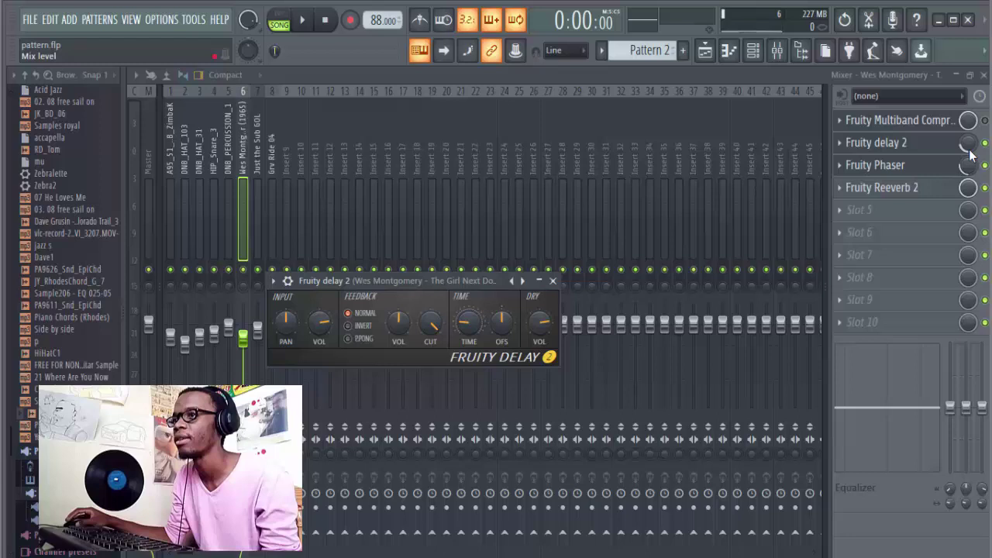
click(877, 167)
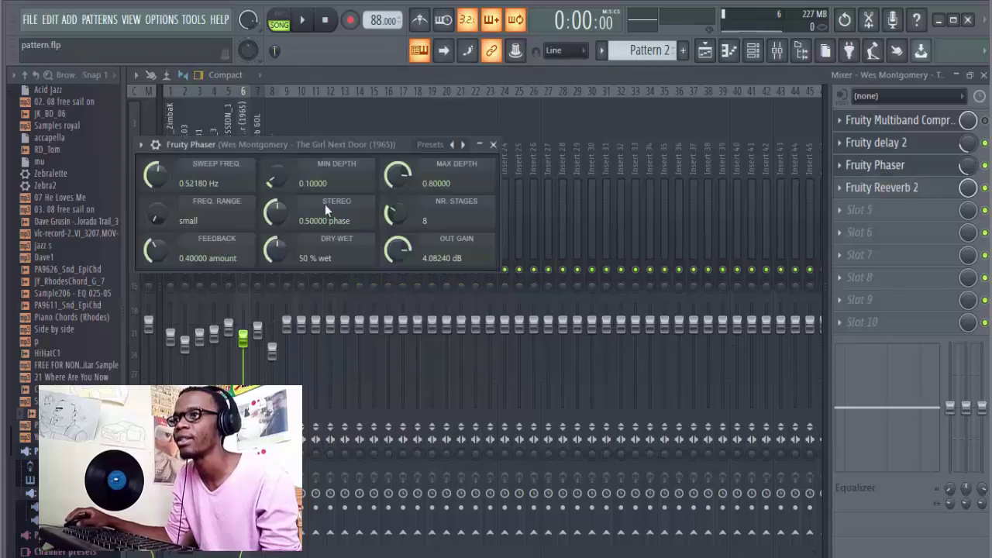
- Reset the Phaser's sweep frequency to 0.5 Hz and bring up Fruity Reeverb 2
right_click(144, 166)
click(167, 181)
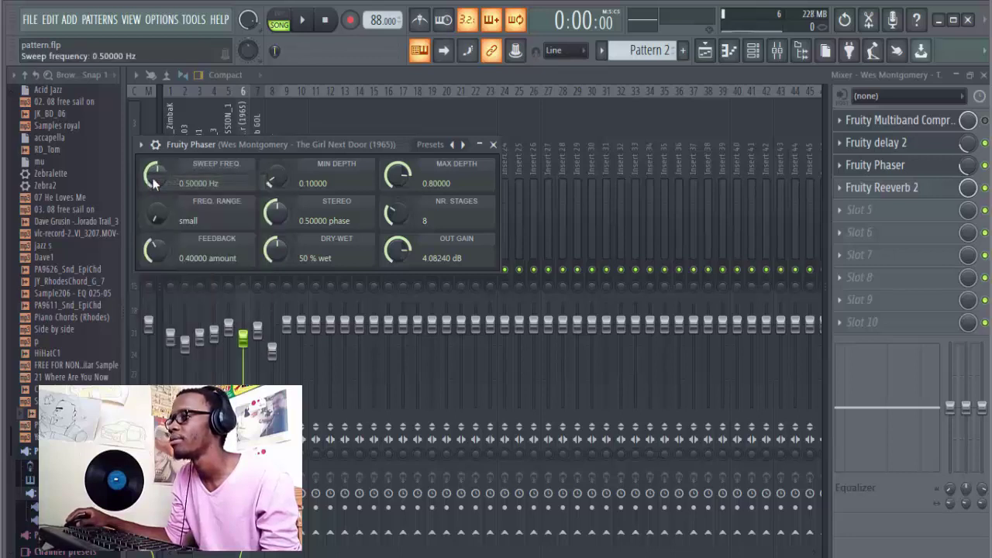
click(926, 190)
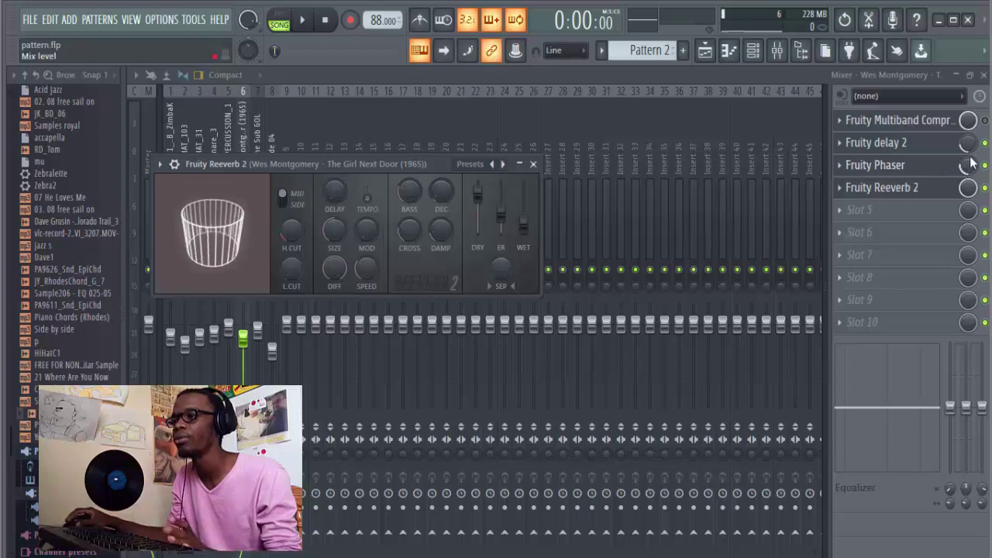
- Mute Track 1 in the playlist and play the song briefly to hear the effects
click(705, 50)
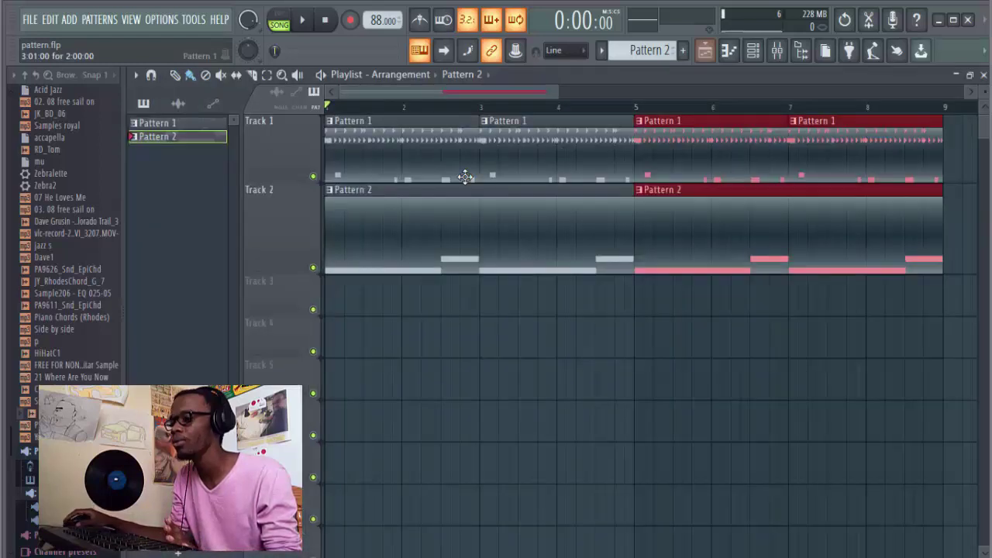
click(315, 176)
key(space)
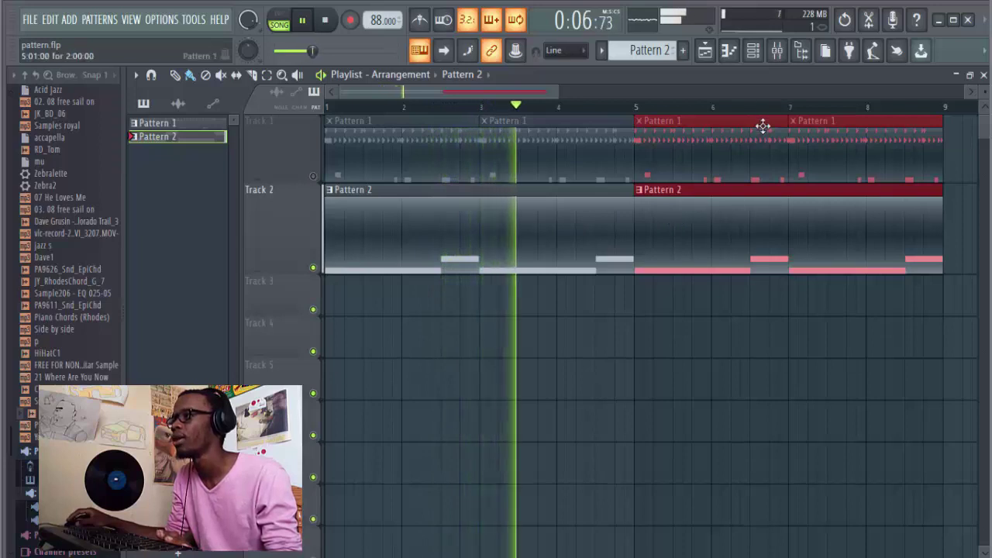
key(space)
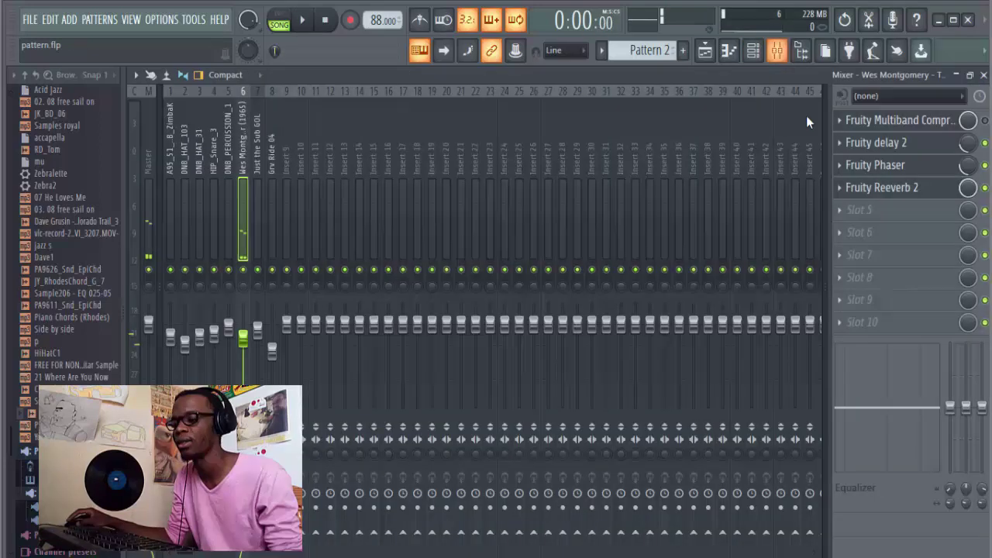
- Audition the insert's full effect chain from the mixer over several play/stop passes
click(778, 50)
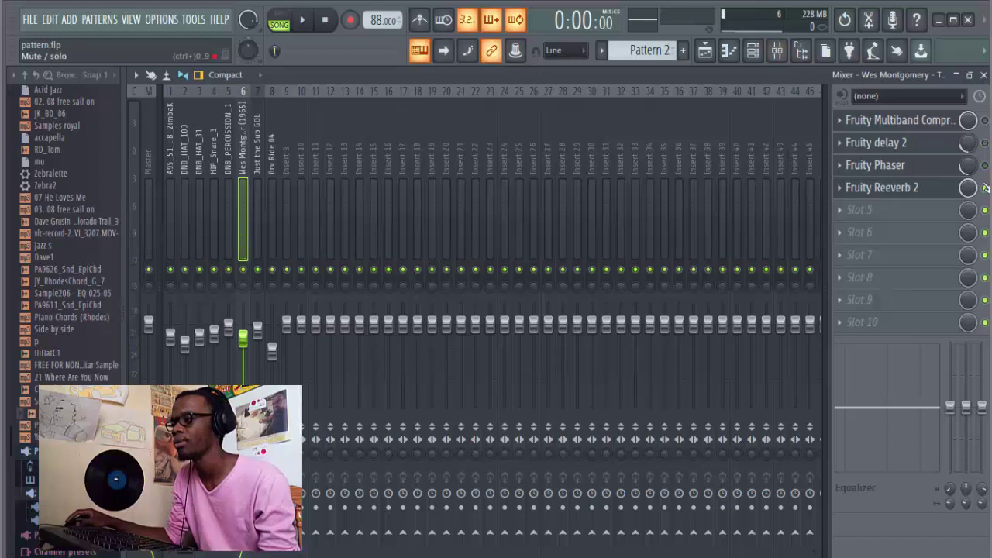
key(space)
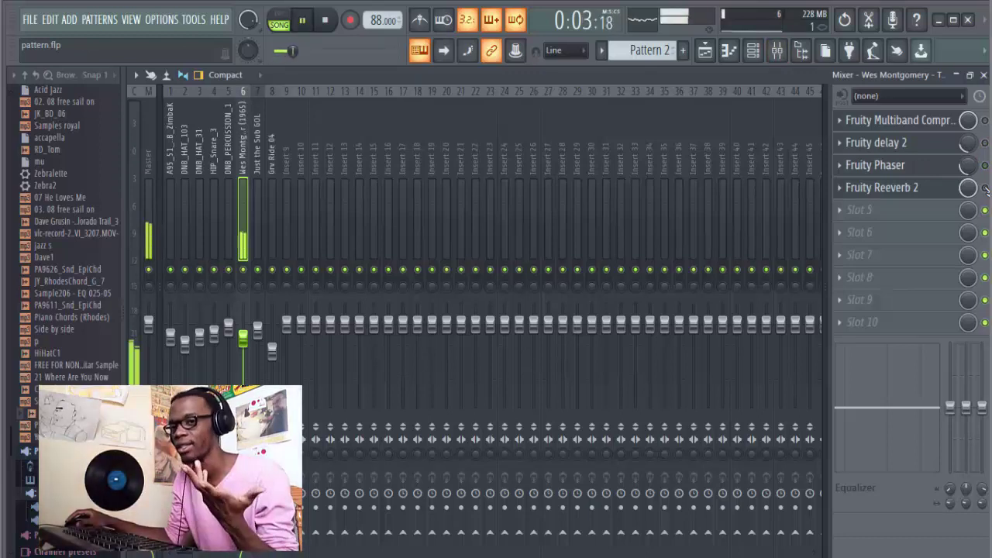
key(space)
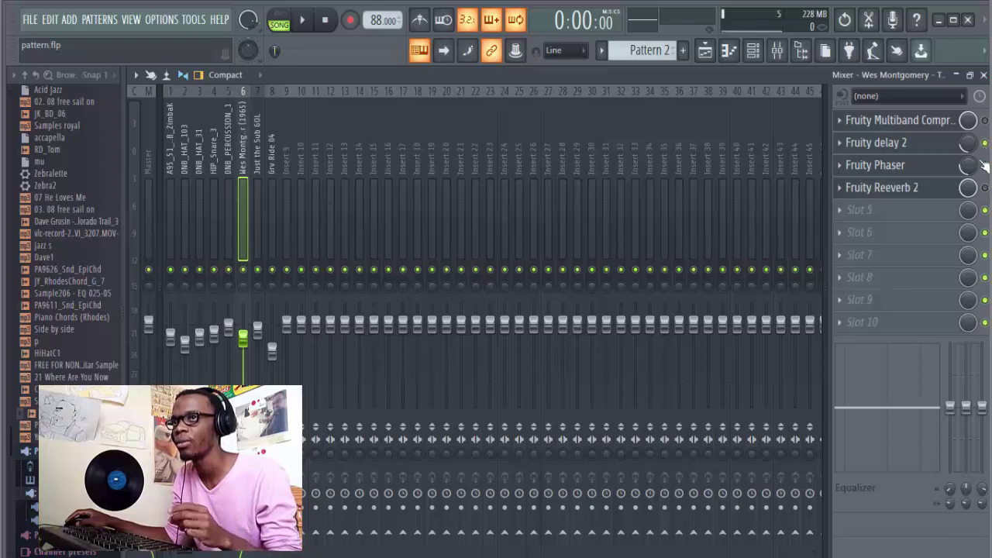
key(space)
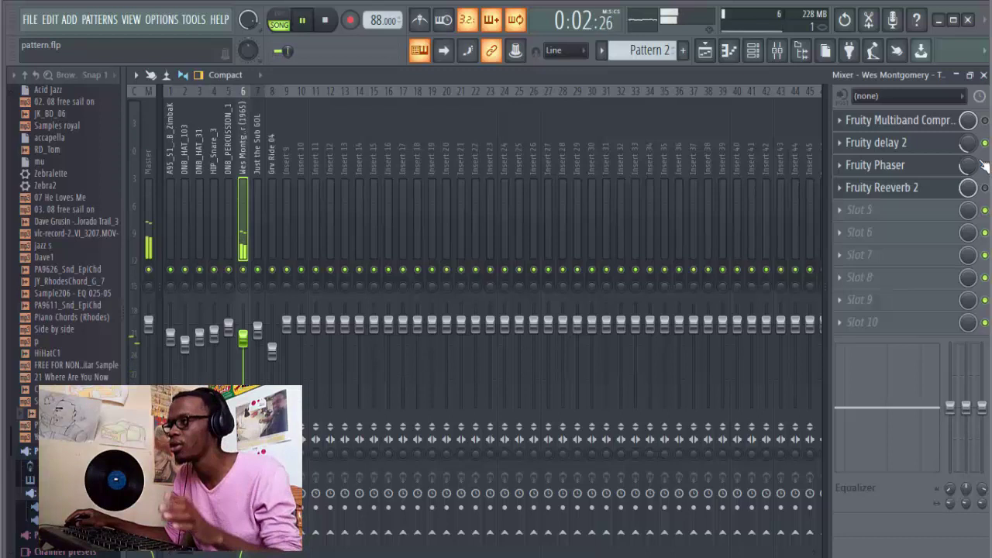
key(space)
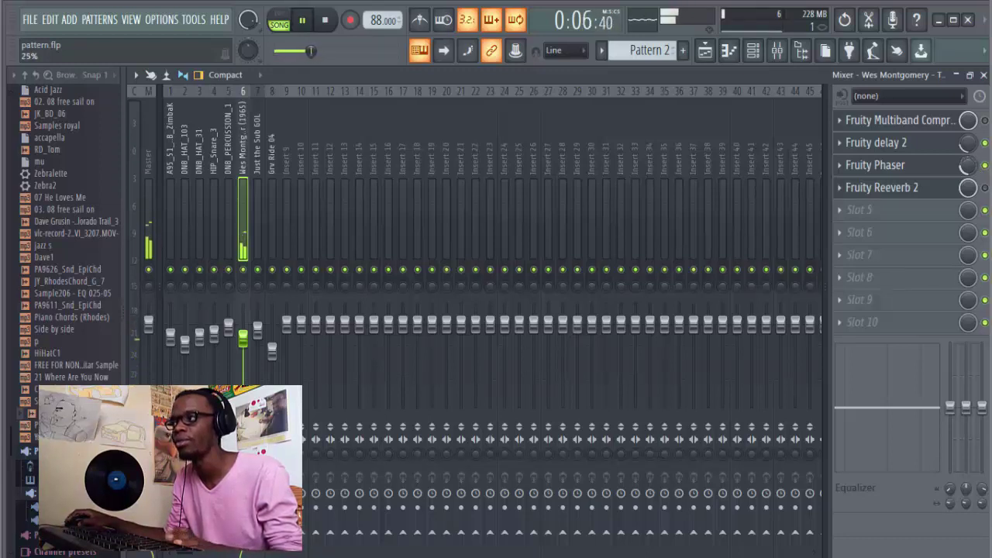
key(space)
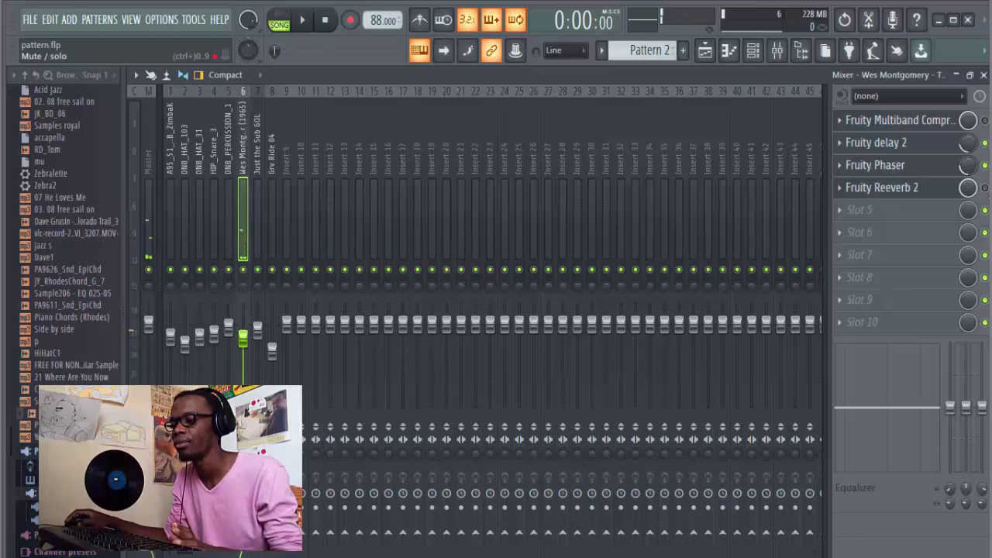
key(space)
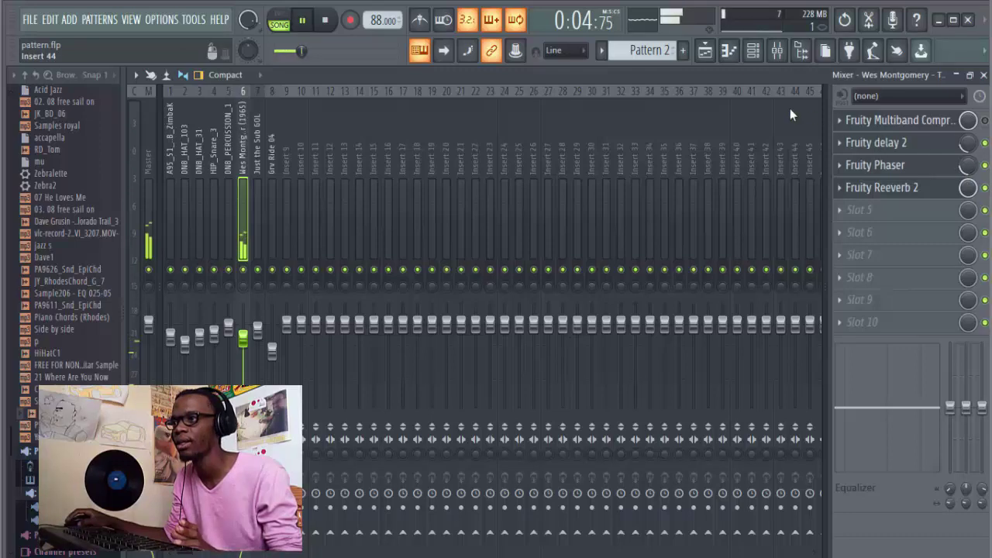
key(space)
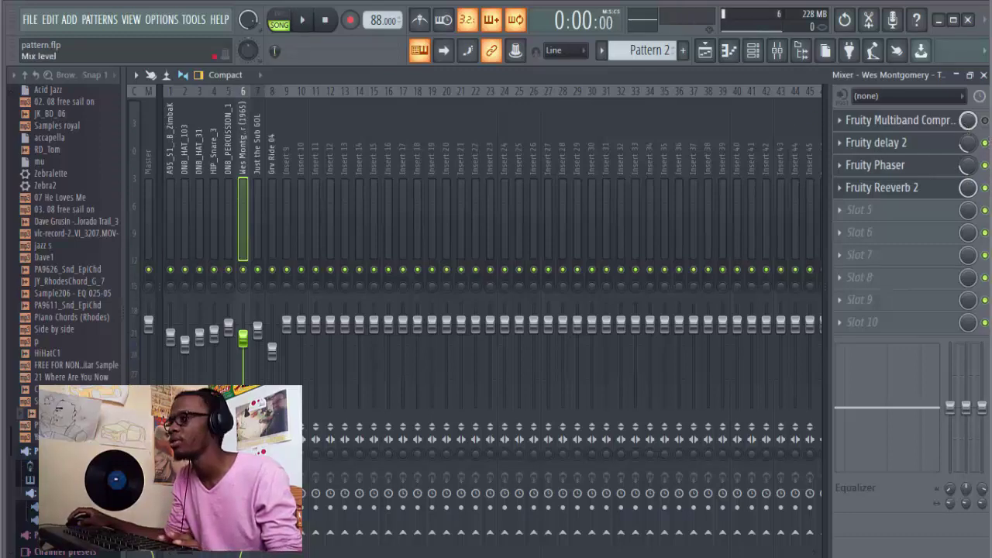
- During playback, drag the compressor's upper crossover down until the mid band is a thin peak
click(892, 120)
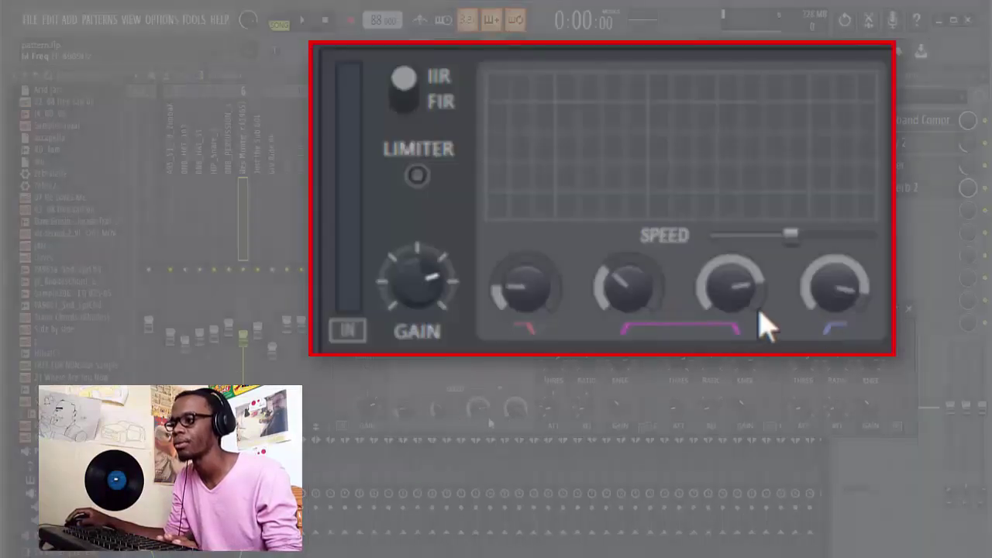
key(space)
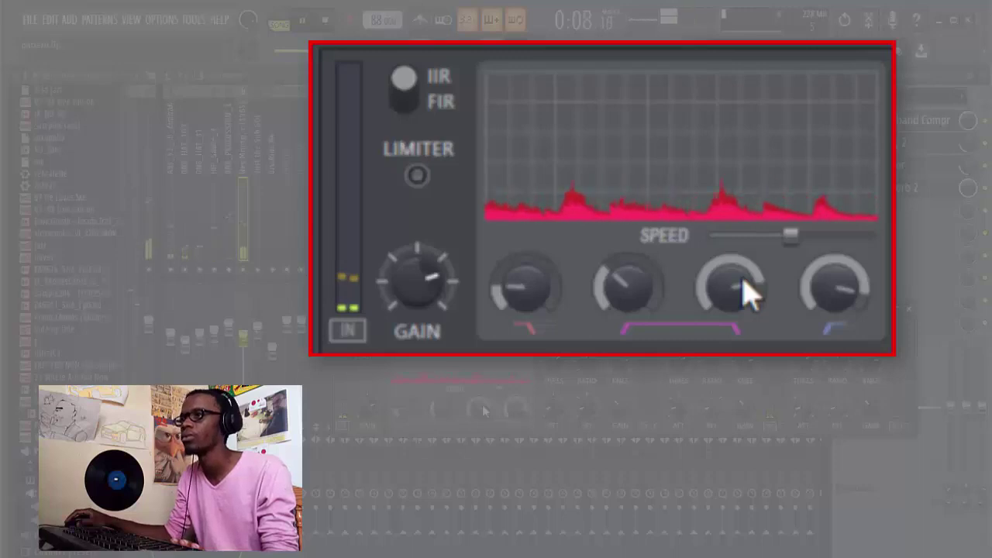
drag(745, 294, 715, 305)
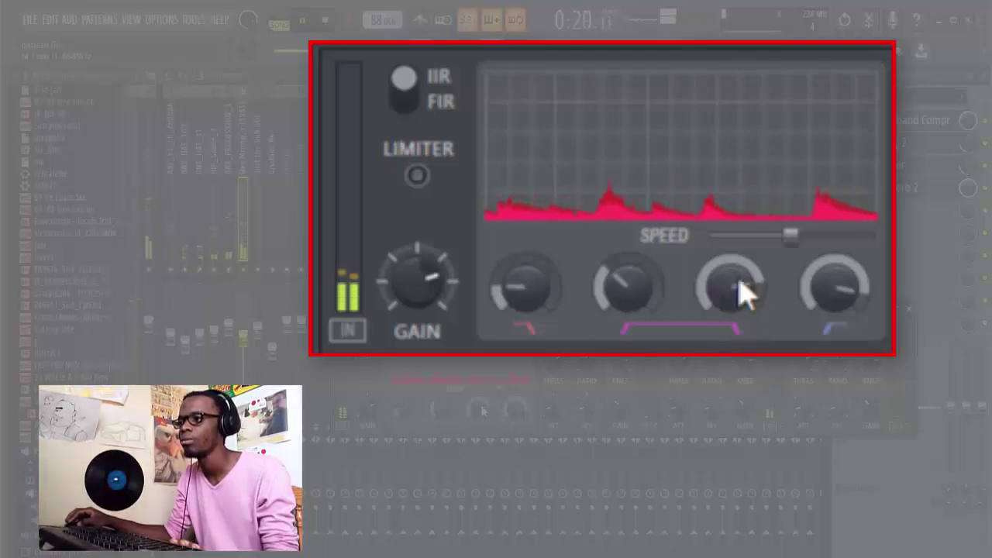
click(737, 286)
drag(732, 285, 732, 310)
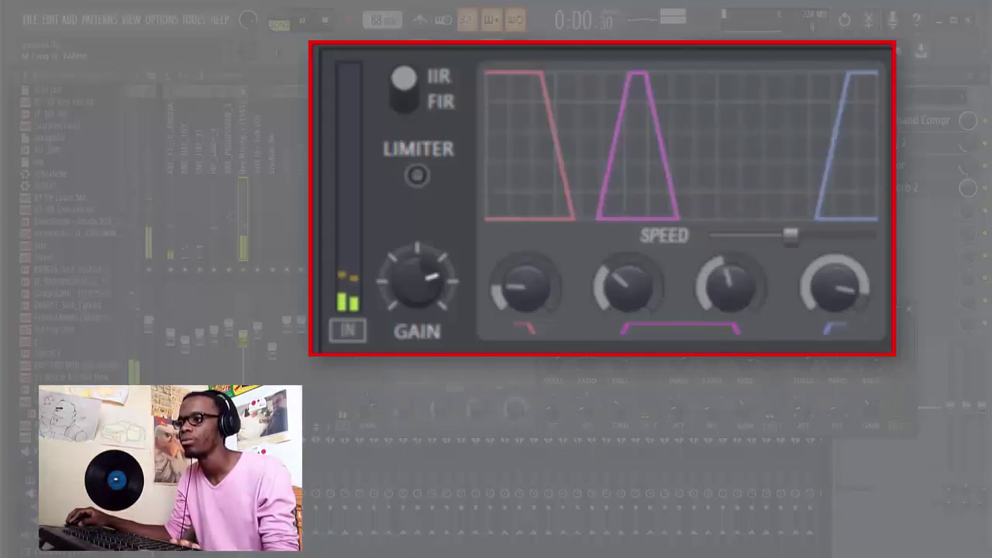